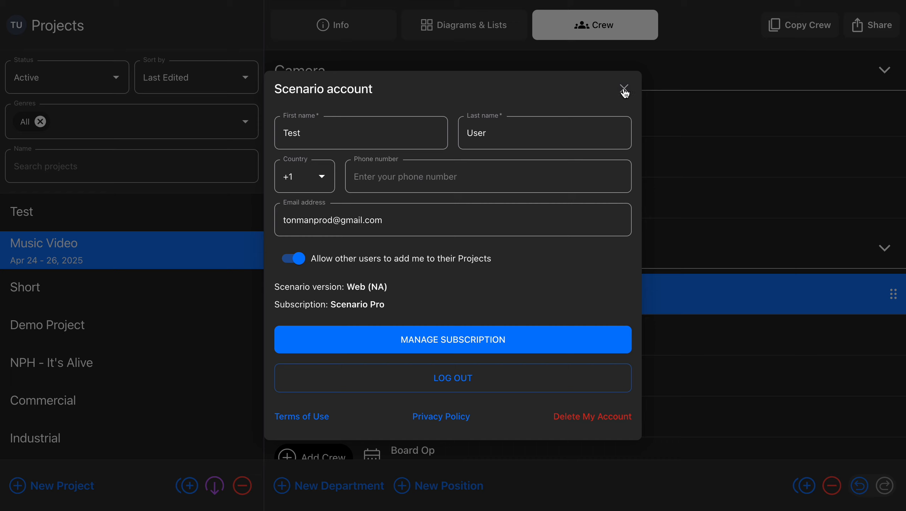
- Assign the existing crew member Review Pro to the Gaffer position in the Electric department
{"action": "left_click", "coordinate": [624, 89]}
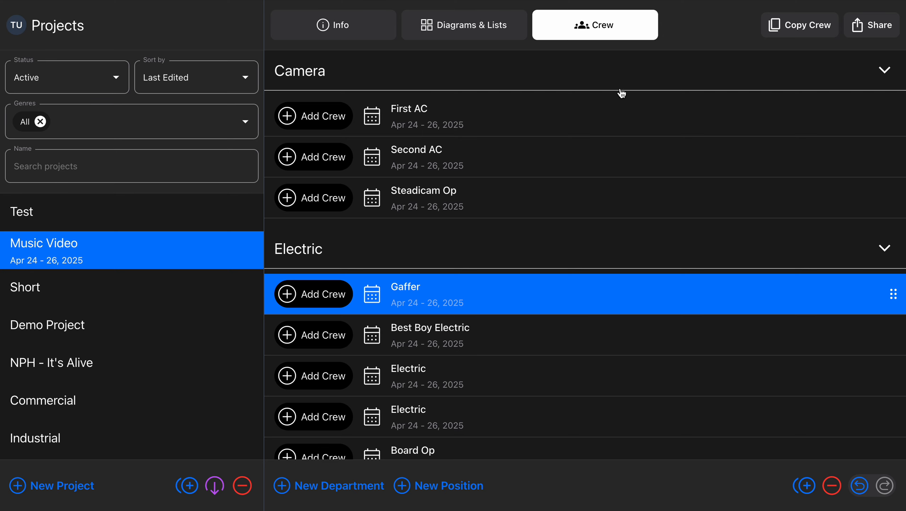
{"action": "left_click", "coordinate": [323, 292]}
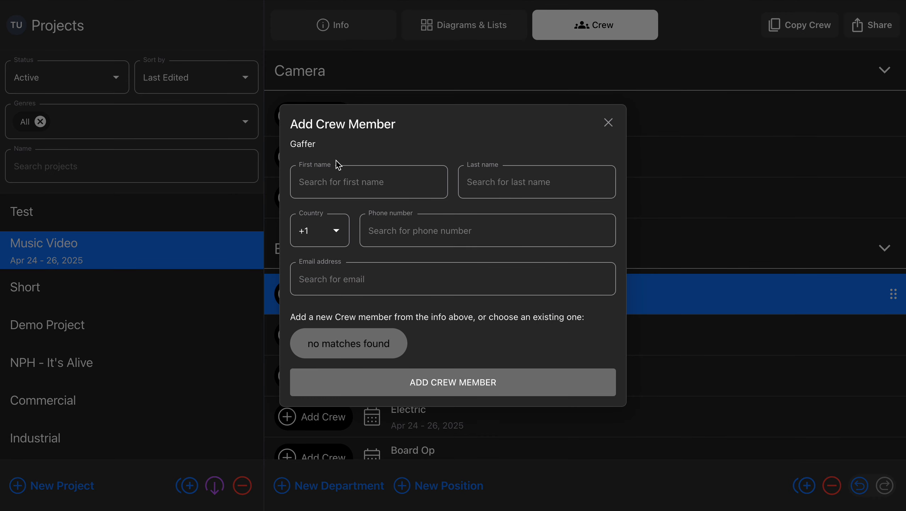
{"action": "left_click", "coordinate": [334, 186]}
{"action": "type", "text": "review"}
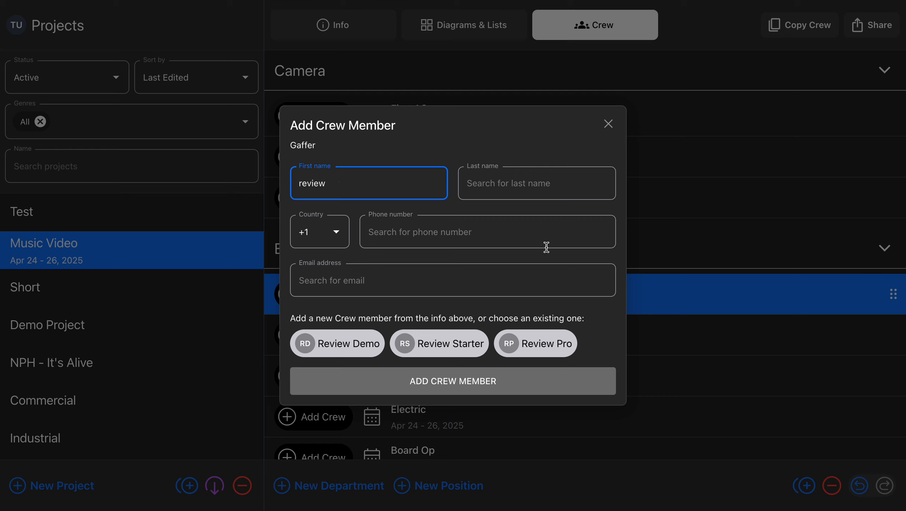
{"action": "left_click", "coordinate": [554, 344]}
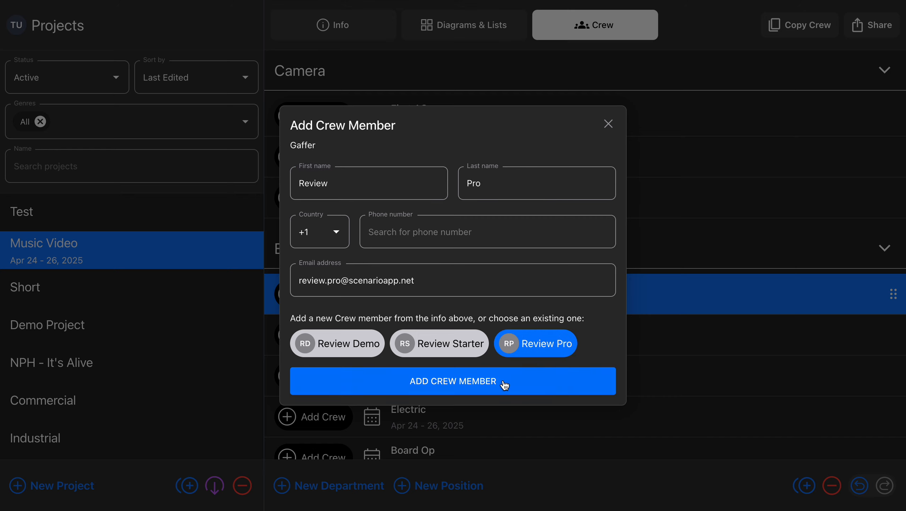
{"action": "left_click", "coordinate": [502, 380]}
- Assign the existing crew member Review Starter to the Best Boy Electric position
{"action": "left_click", "coordinate": [321, 335]}
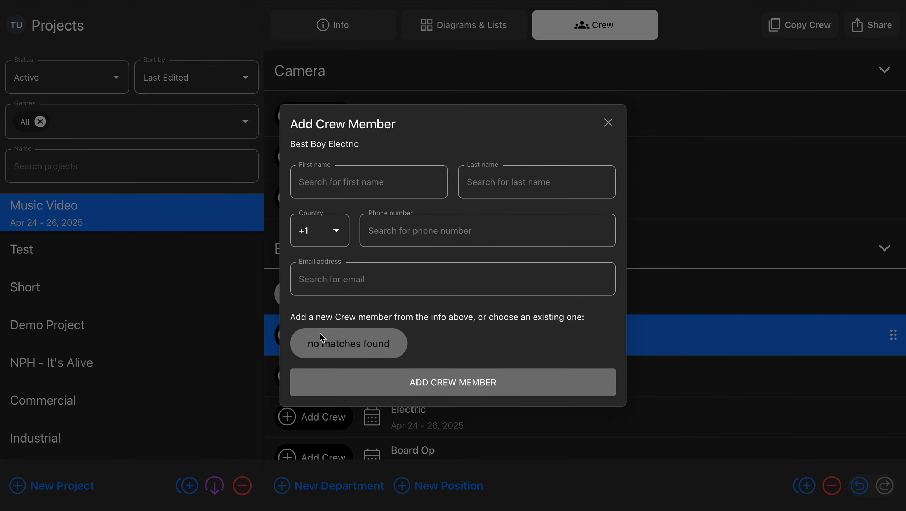
{"action": "left_click", "coordinate": [358, 179]}
{"action": "type", "text": "revi"}
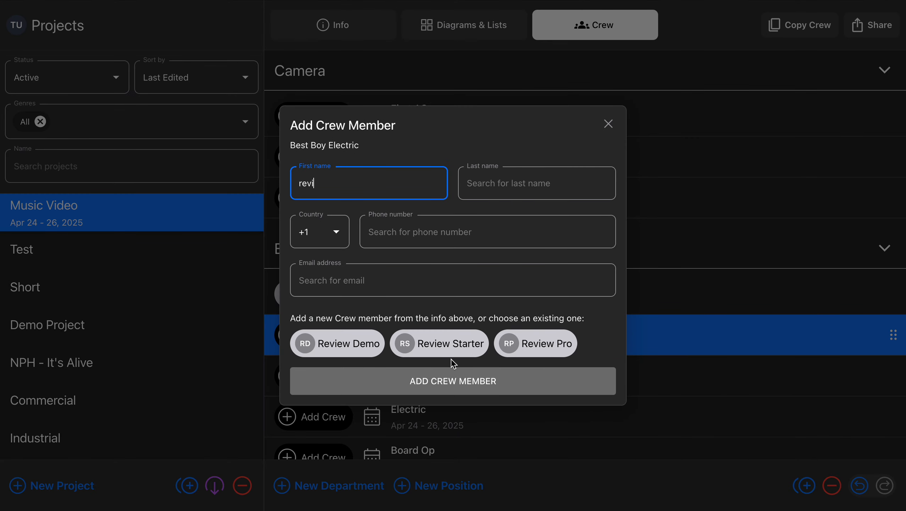
{"action": "left_click", "coordinate": [450, 344]}
{"action": "left_click", "coordinate": [471, 380]}
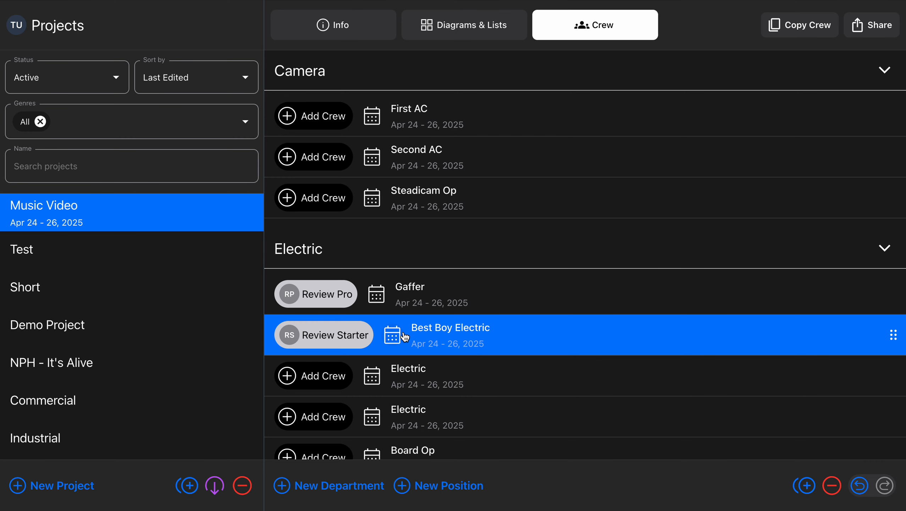
- Set the project's shared permissions to Edit Diagrams & Lists and update the project sharing
{"action": "left_click", "coordinate": [869, 30]}
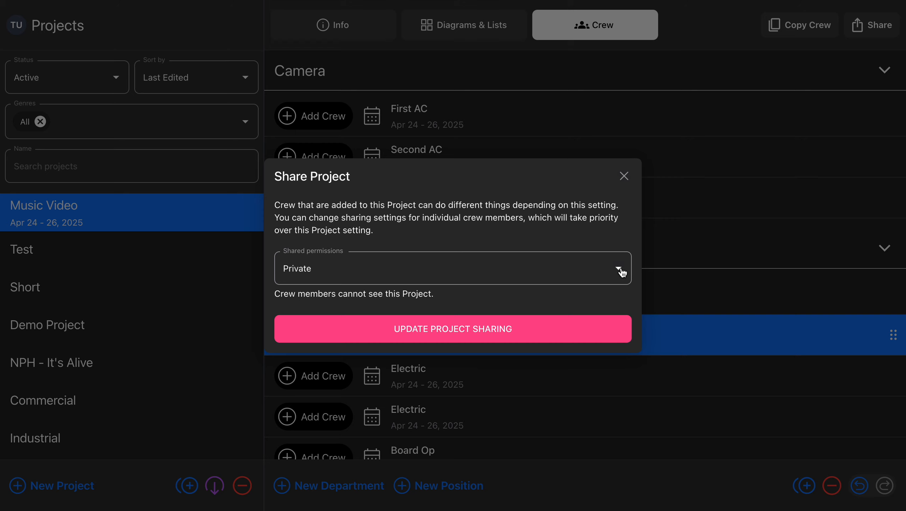
{"action": "left_click", "coordinate": [623, 273]}
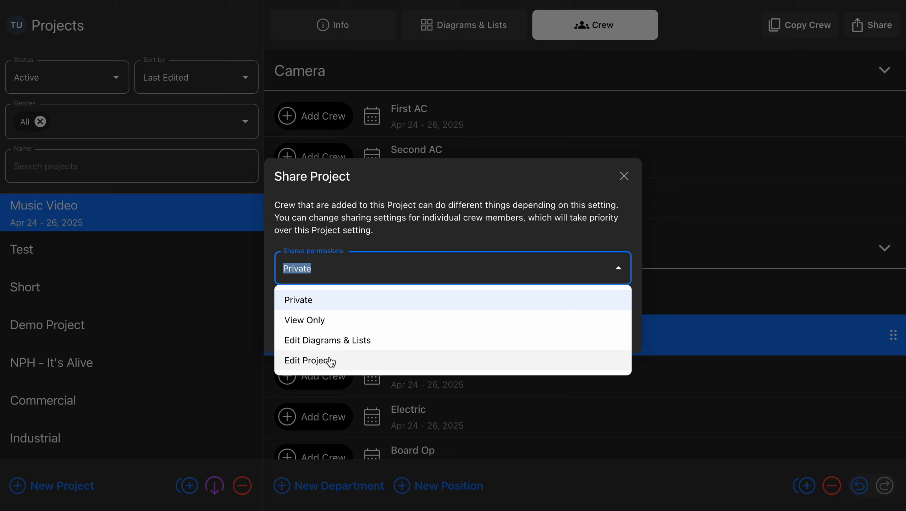
{"action": "left_click", "coordinate": [351, 342]}
{"action": "left_click", "coordinate": [437, 327]}
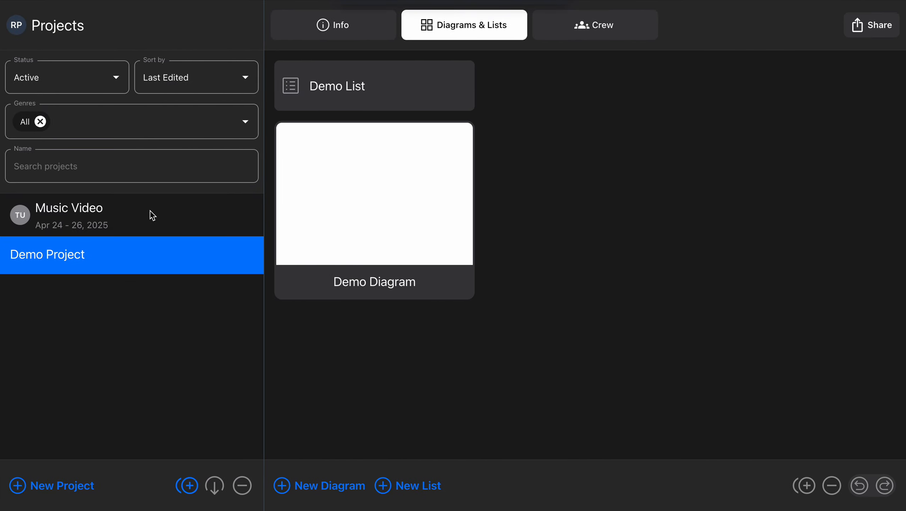
- Review the signed-in account and the shared permissions of the Music Video project
{"action": "left_click", "coordinate": [13, 27]}
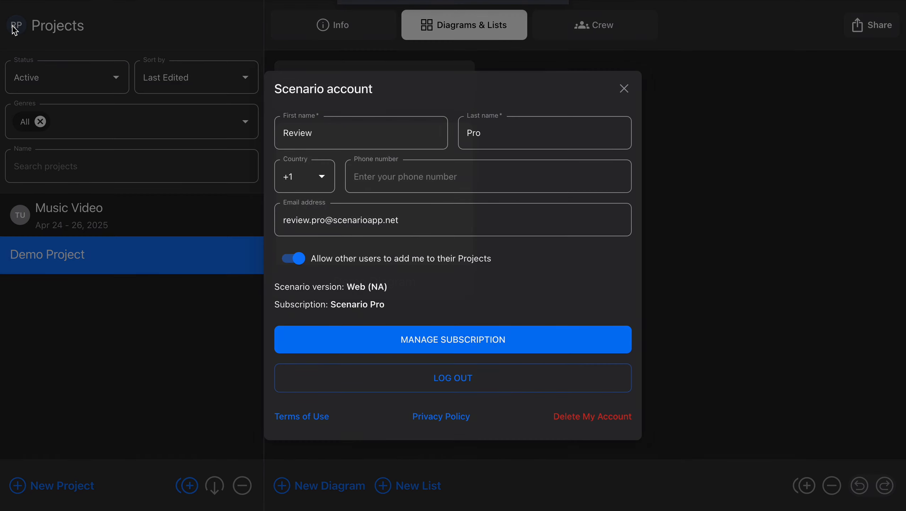
{"action": "left_click", "coordinate": [624, 89]}
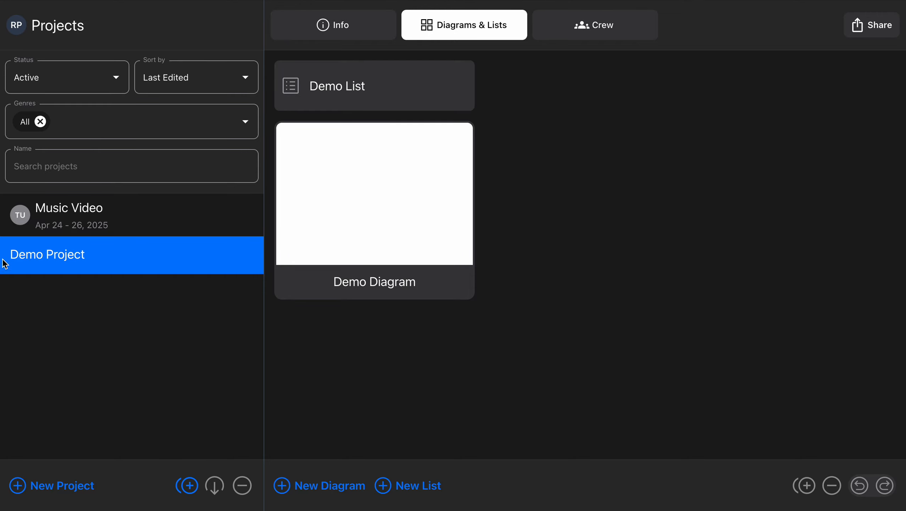
{"action": "left_click", "coordinate": [105, 223]}
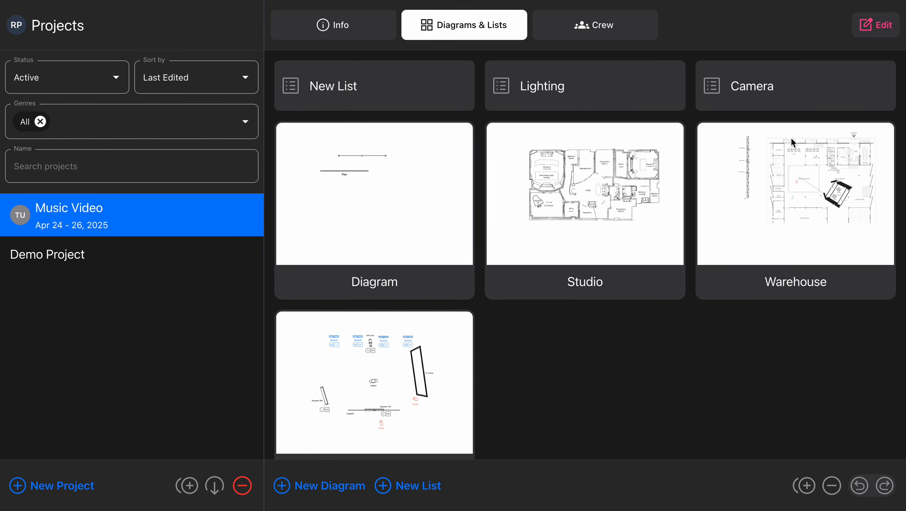
{"action": "left_click", "coordinate": [890, 29]}
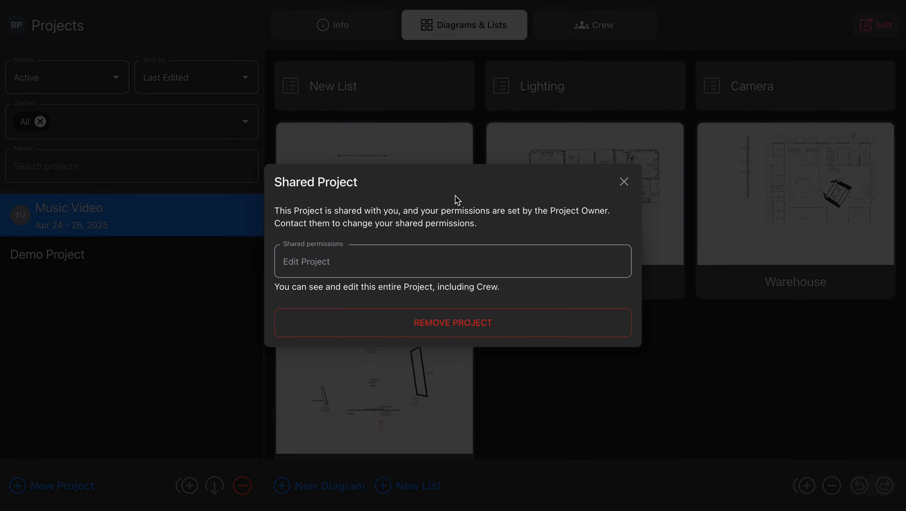
{"action": "left_click", "coordinate": [628, 183]}
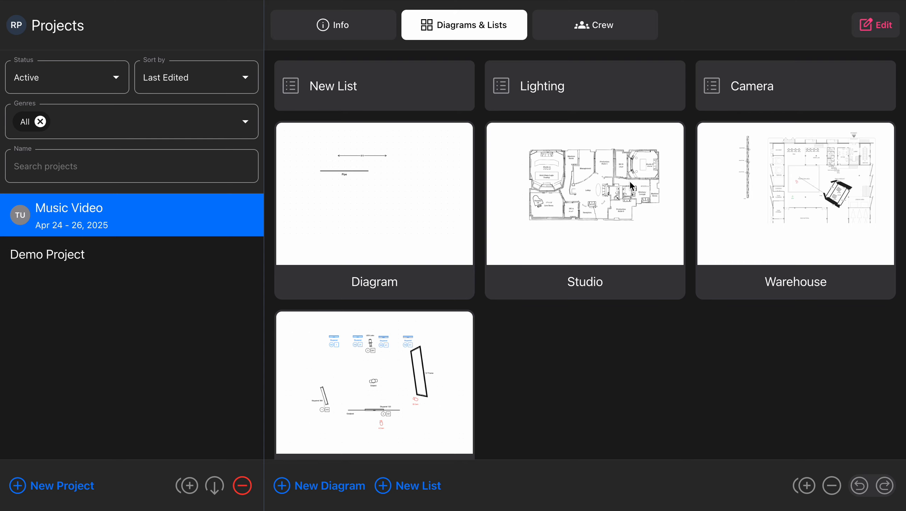
- Open the Warehouse diagram of the Music Video project
{"action": "left_click", "coordinate": [813, 205]}
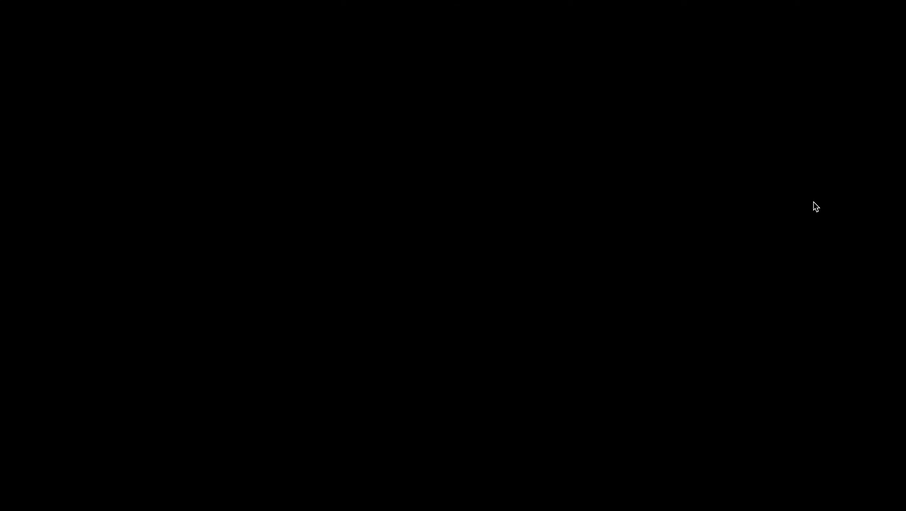
{"action": "scroll", "coordinate": [652, 255], "scroll_direction": "down", "scroll_amount": 2}
{"action": "scroll", "coordinate": [652, 253], "scroll_direction": "right", "scroll_amount": 7}
{"action": "scroll", "coordinate": [651, 254], "scroll_direction": "up", "scroll_amount": 3}
{"action": "scroll", "coordinate": [652, 254], "scroll_direction": "down", "scroll_amount": 3}
{"action": "scroll", "coordinate": [652, 253], "scroll_direction": "up", "scroll_amount": 1}
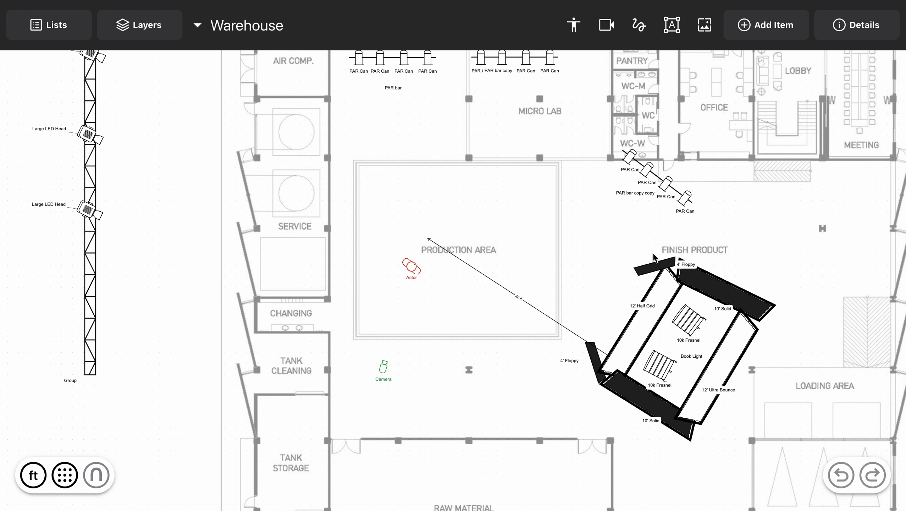
{"action": "scroll", "coordinate": [530, 219], "scroll_direction": "up", "scroll_amount": 4}
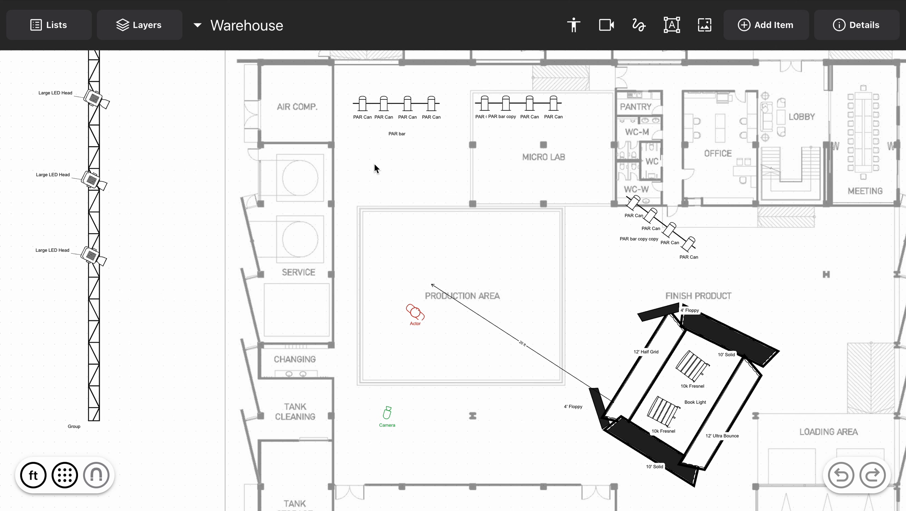
{"action": "key", "text": "ctrl+Left"}
{"action": "left_click", "coordinate": [465, 29]}
{"action": "left_click", "coordinate": [796, 174]}
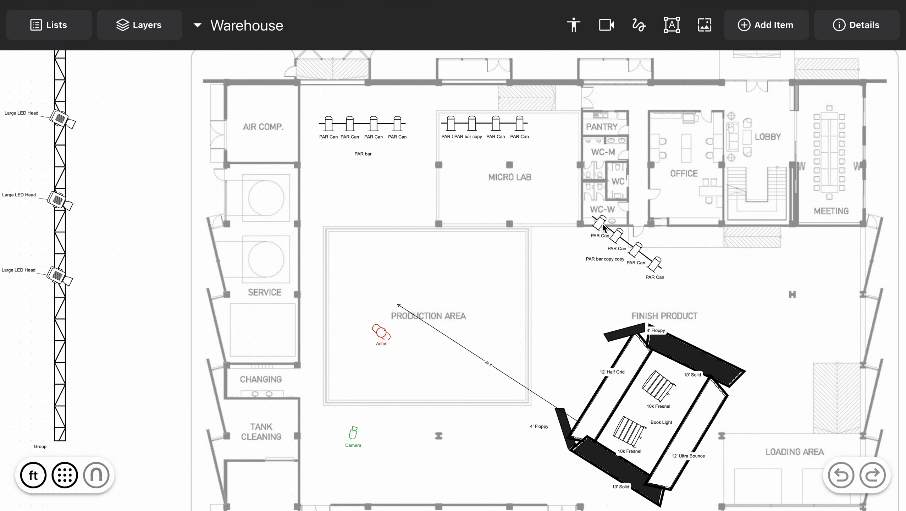
{"action": "scroll", "coordinate": [642, 413], "scroll_direction": "down", "scroll_amount": 5}
{"action": "scroll", "coordinate": [641, 413], "scroll_direction": "right", "scroll_amount": 3}
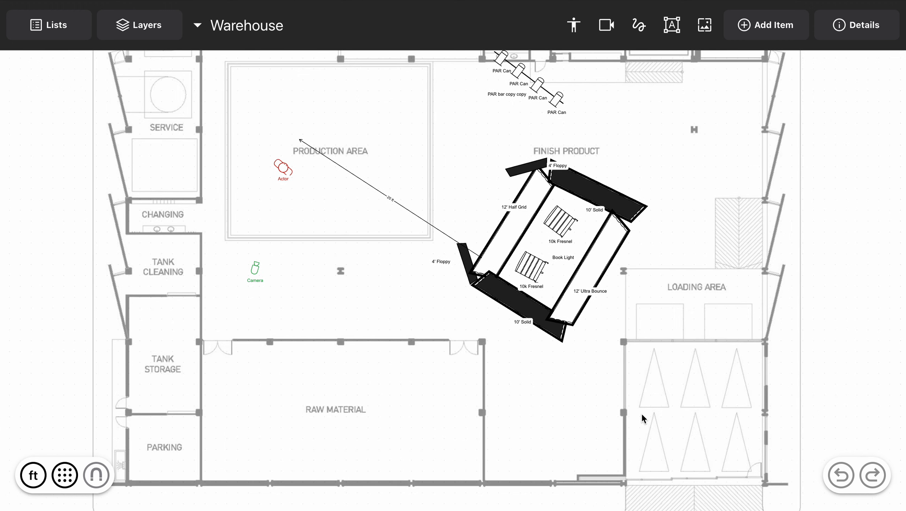
- Color the upper 10k Fresnel inside the frame red
{"action": "left_click", "coordinate": [563, 227]}
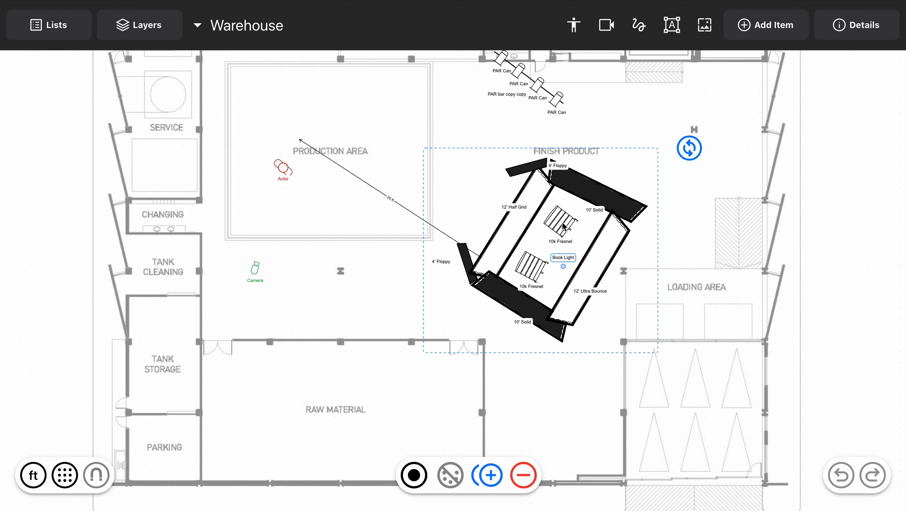
{"action": "left_click", "coordinate": [413, 475]}
{"action": "left_click", "coordinate": [442, 440]}
- Color the lower 10k Fresnel inside the frame blue
{"action": "key", "text": "ctrl+Right"}
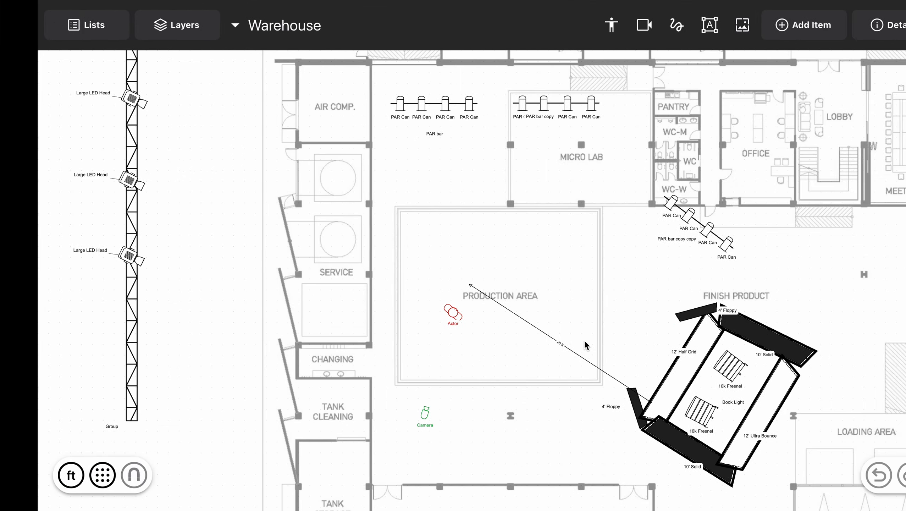
{"action": "scroll", "coordinate": [587, 336], "scroll_direction": "down", "scroll_amount": 5}
{"action": "scroll", "coordinate": [587, 336], "scroll_direction": "right", "scroll_amount": 3}
{"action": "scroll", "coordinate": [590, 229], "scroll_direction": "up", "scroll_amount": 5}
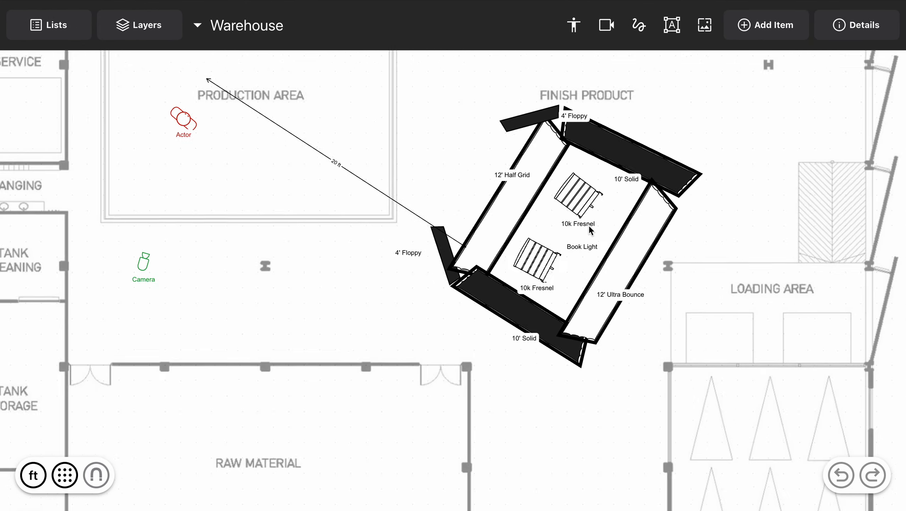
{"action": "scroll", "coordinate": [599, 190], "scroll_direction": "down", "scroll_amount": 3}
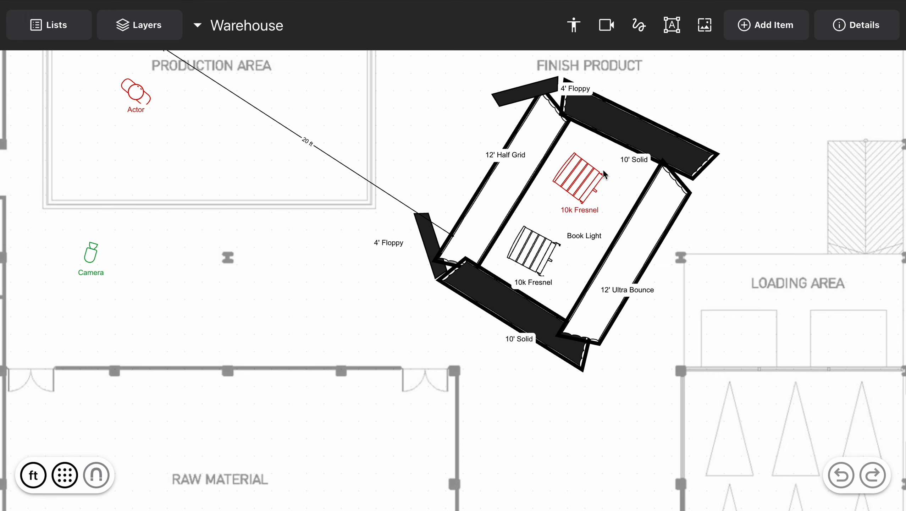
{"action": "left_click", "coordinate": [538, 268]}
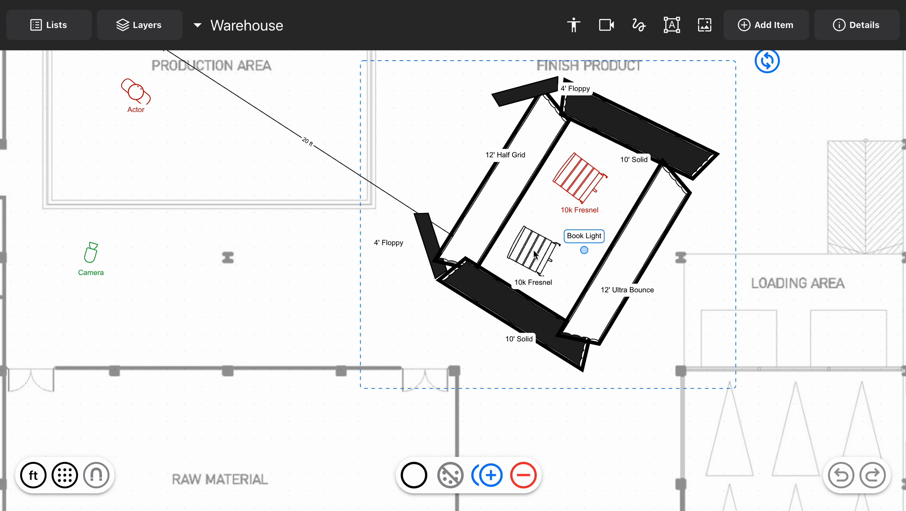
{"action": "left_click", "coordinate": [414, 476]}
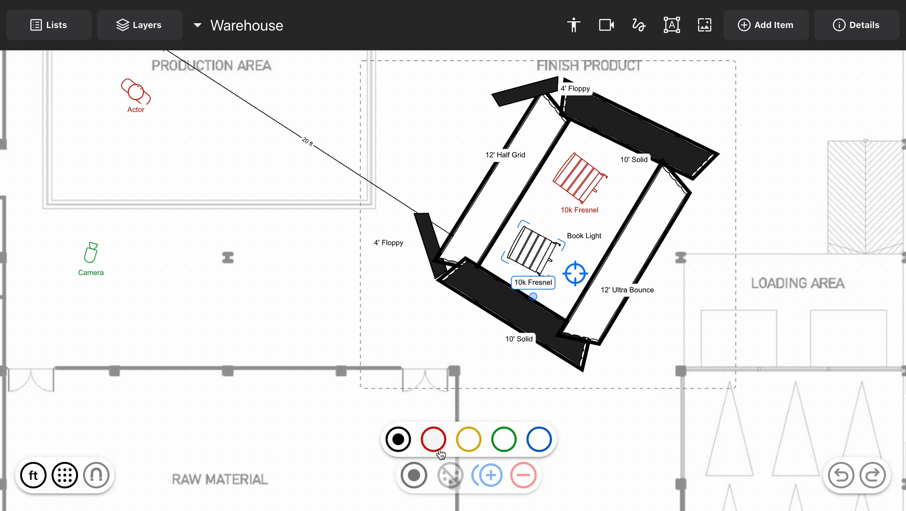
{"action": "left_click", "coordinate": [540, 438]}
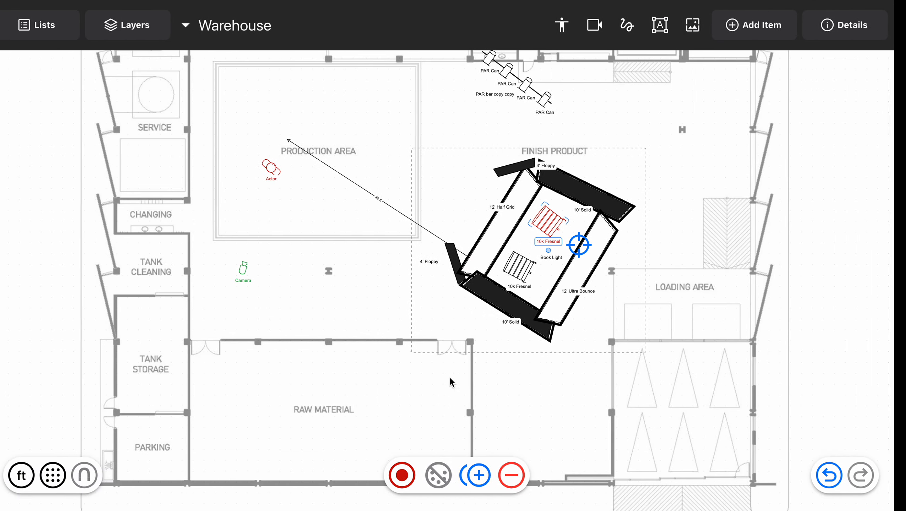
- Inspect the two recolored 10k Fresnel fixtures in the Warehouse diagram
{"action": "left_click", "coordinate": [601, 330]}
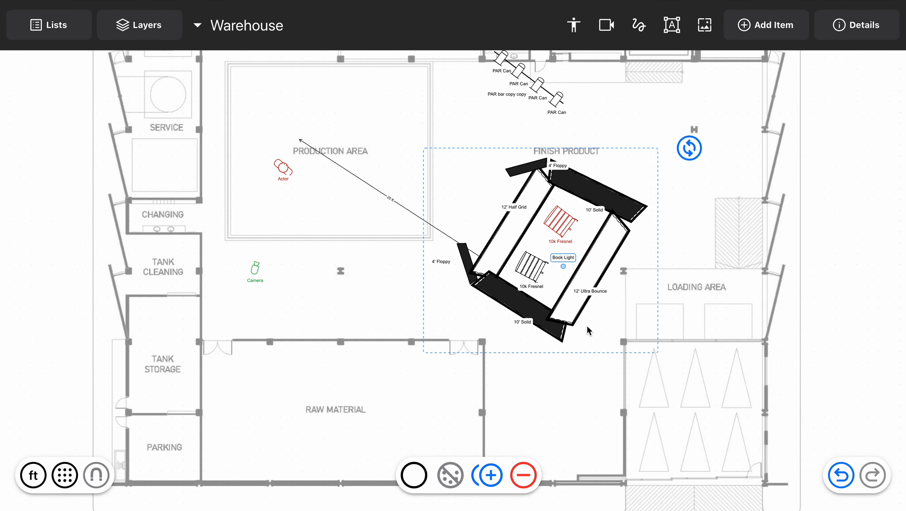
{"action": "left_click", "coordinate": [572, 426]}
{"action": "scroll", "coordinate": [563, 331], "scroll_direction": "up", "scroll_amount": 5}
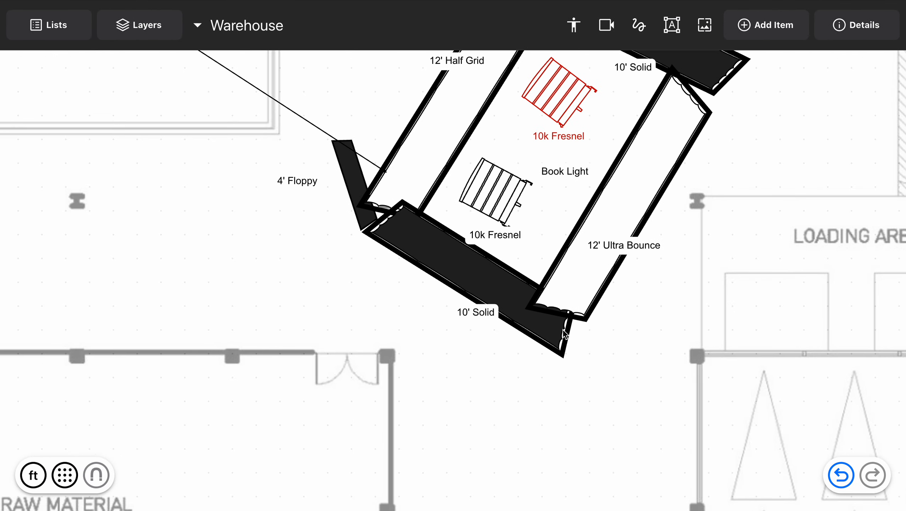
{"action": "scroll", "coordinate": [563, 329], "scroll_direction": "up", "scroll_amount": 2}
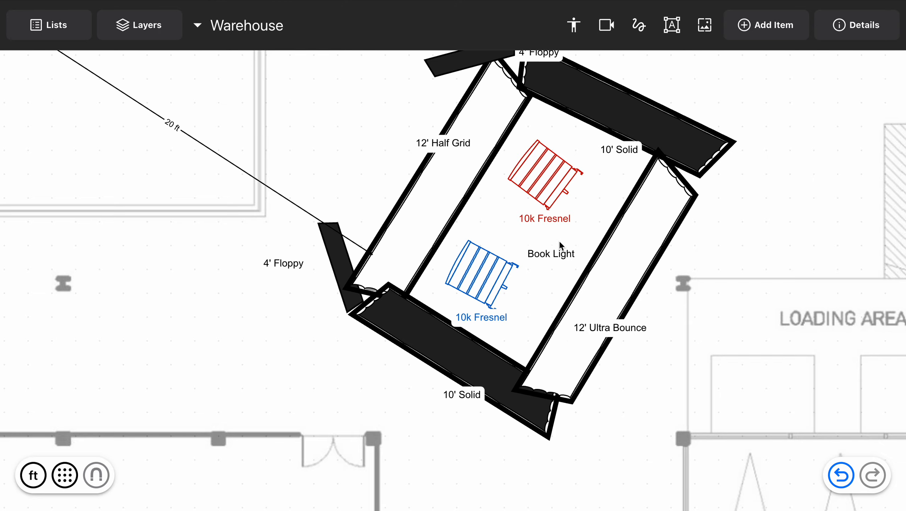
{"action": "scroll", "coordinate": [559, 241], "scroll_direction": "down", "scroll_amount": 5}
{"action": "scroll", "coordinate": [559, 241], "scroll_direction": "down", "scroll_amount": 3}
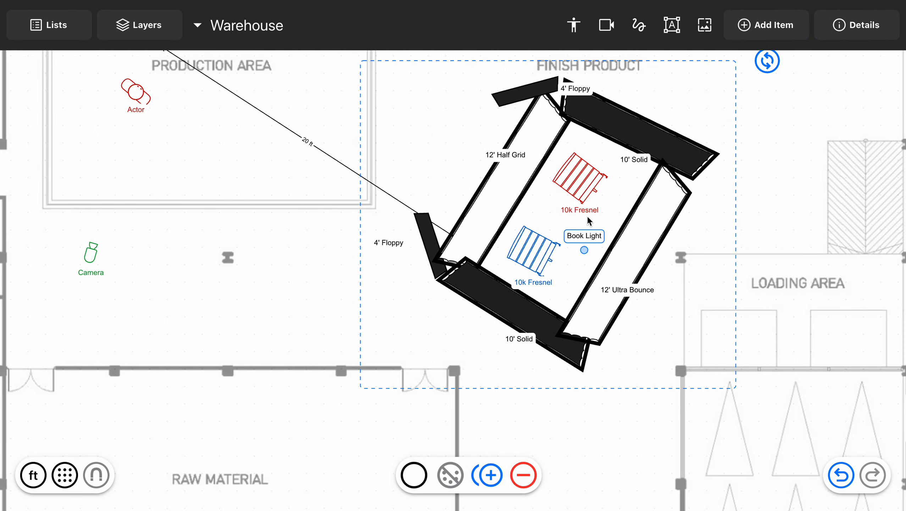
{"action": "left_click", "coordinate": [290, 225]}
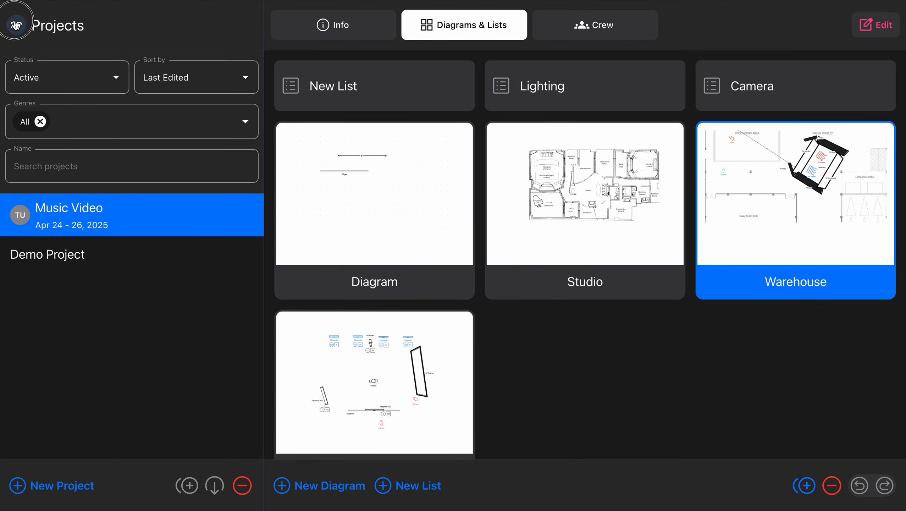
- Check the signed-in account and reopen the Music Video project
{"action": "left_click", "coordinate": [16, 25]}
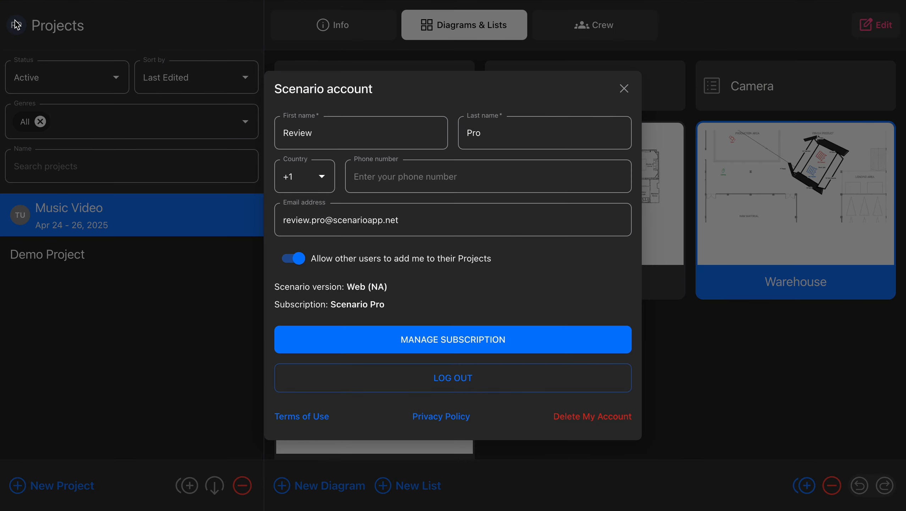
{"action": "left_click", "coordinate": [624, 89]}
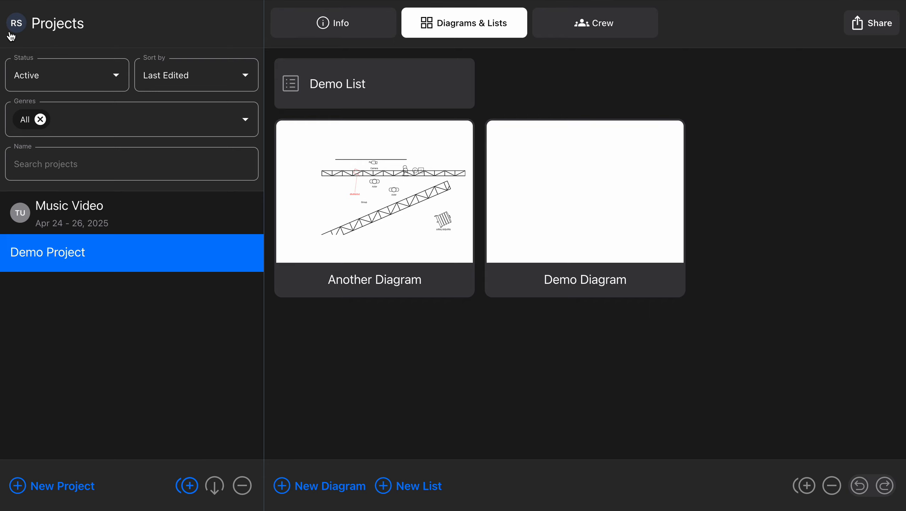
{"action": "left_click", "coordinate": [168, 220]}
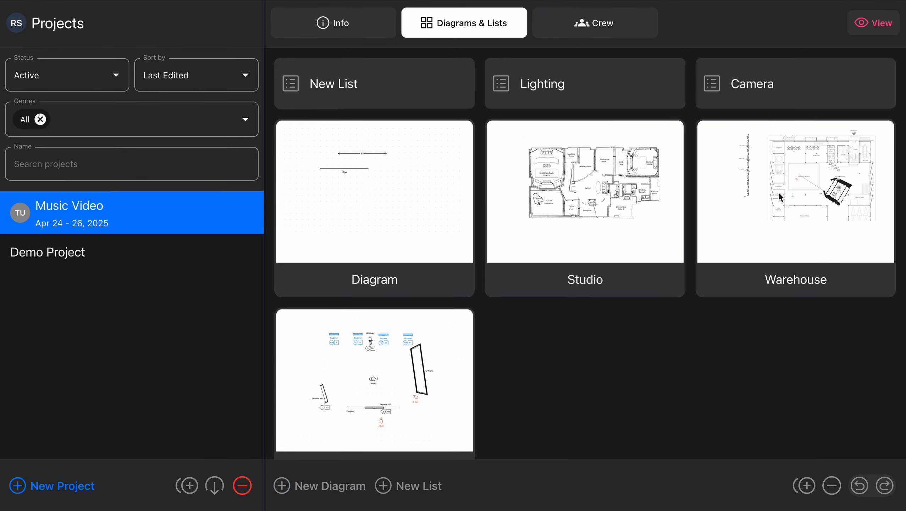
- Open the Warehouse diagram from the current account, look over its lighting layout, and return to the project
{"action": "left_click", "coordinate": [763, 214]}
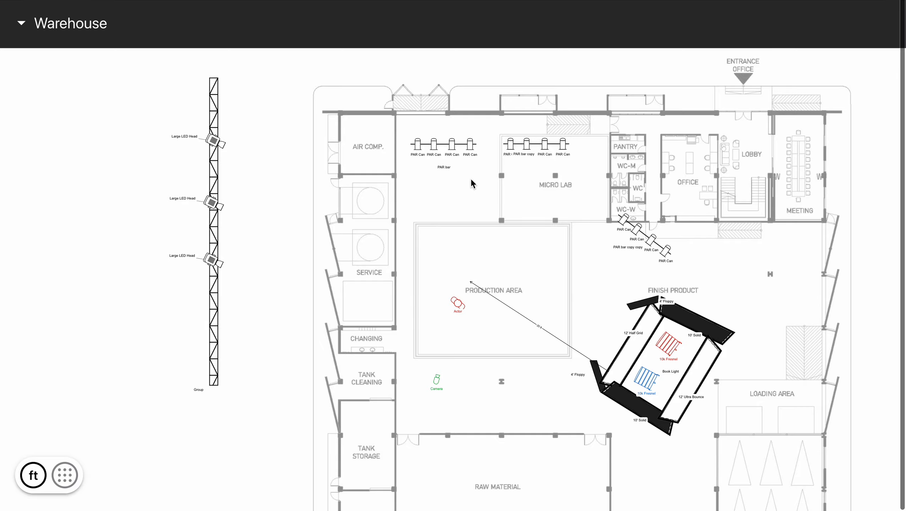
{"action": "scroll", "coordinate": [470, 178], "scroll_direction": "up", "scroll_amount": 5}
{"action": "scroll", "coordinate": [470, 179], "scroll_direction": "left", "scroll_amount": 6}
{"action": "scroll", "coordinate": [470, 179], "scroll_direction": "up", "scroll_amount": 3}
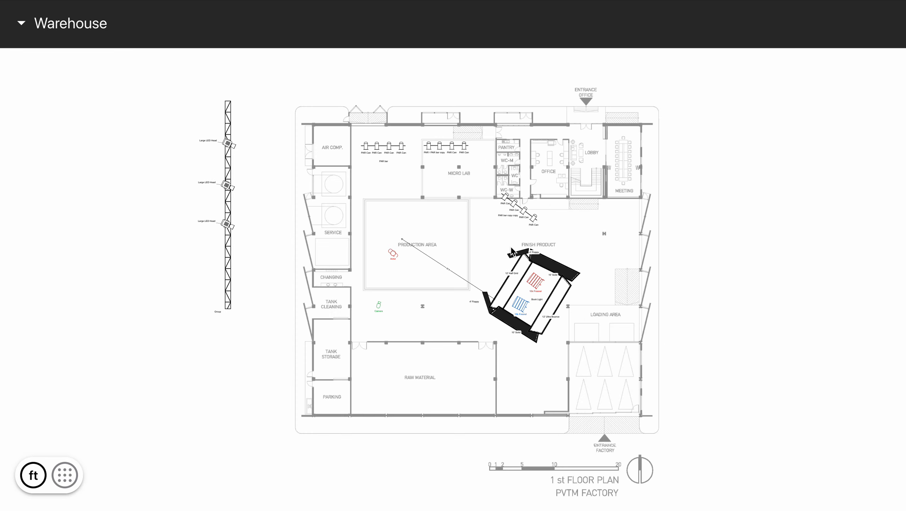
{"action": "scroll", "coordinate": [533, 243], "scroll_direction": "up", "scroll_amount": 7}
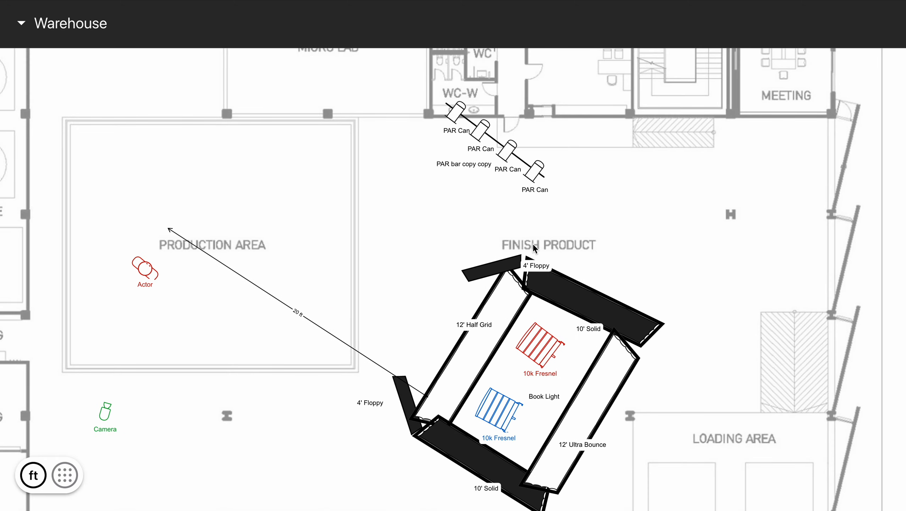
{"action": "scroll", "coordinate": [533, 243], "scroll_direction": "left", "scroll_amount": 3}
{"action": "scroll", "coordinate": [533, 243], "scroll_direction": "down", "scroll_amount": 1}
{"action": "left_click", "coordinate": [431, 35]}
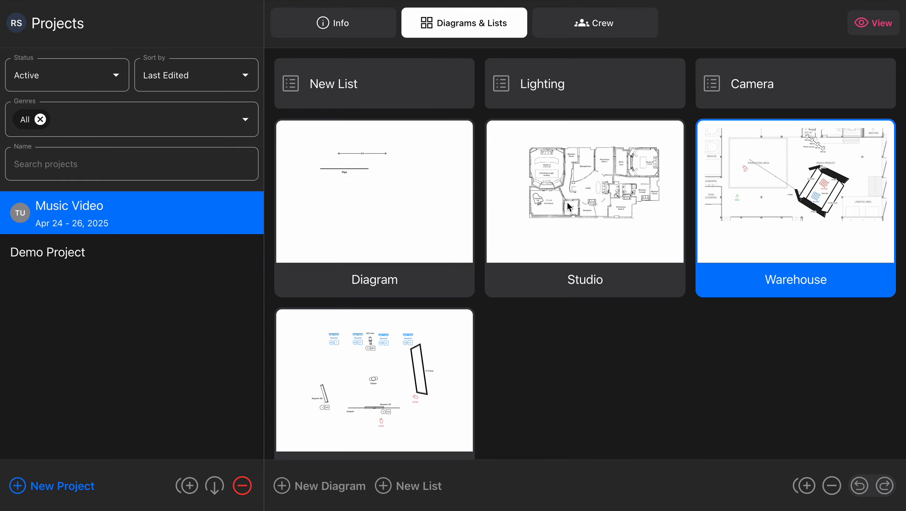
- Switch to the owner's account and assign Review Demo to the first open Electric position in the Music Video crew
{"action": "key", "text": "ctrl+Left"}
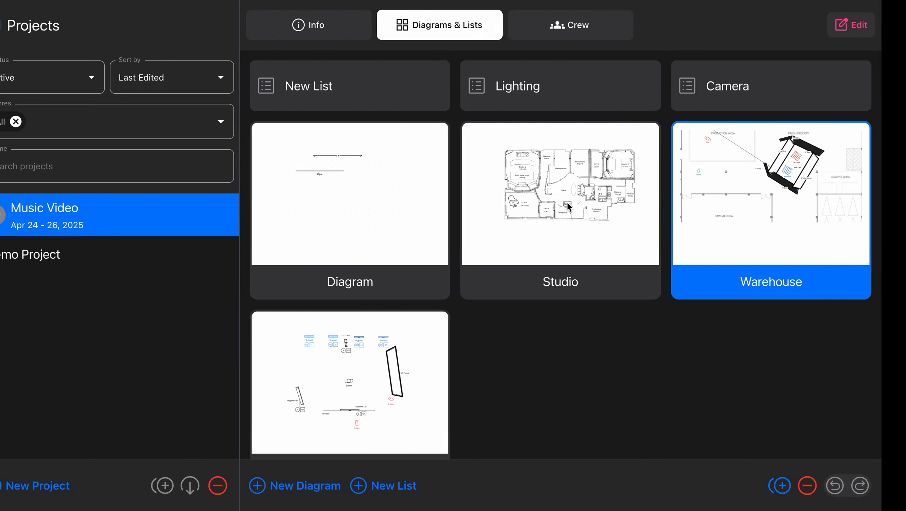
{"action": "key", "text": "ctrl+Left"}
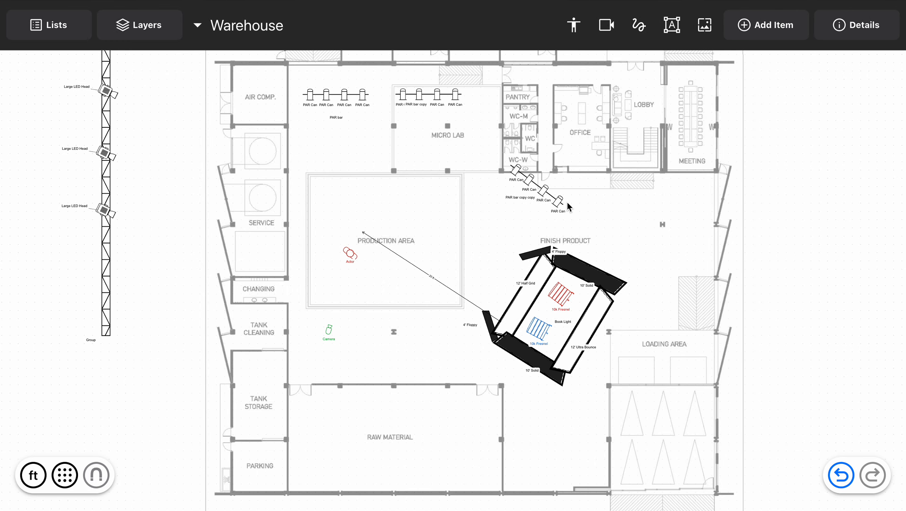
{"action": "left_click_drag", "start_coordinate": [388, 17], "coordinate": [386, 259]}
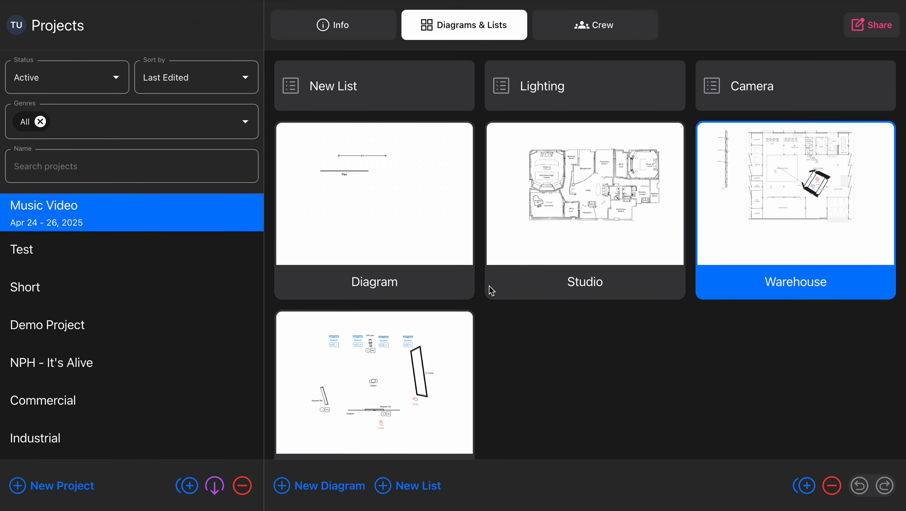
{"action": "left_click", "coordinate": [596, 29]}
{"action": "scroll", "coordinate": [500, 317], "scroll_direction": "down", "scroll_amount": 3}
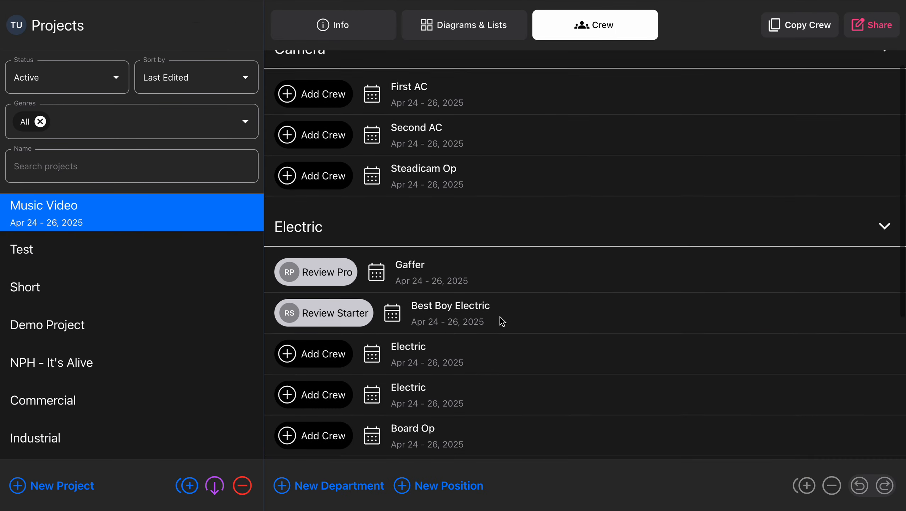
{"action": "left_click", "coordinate": [330, 323]}
{"action": "left_click", "coordinate": [397, 177]}
{"action": "type", "text": "rev"}
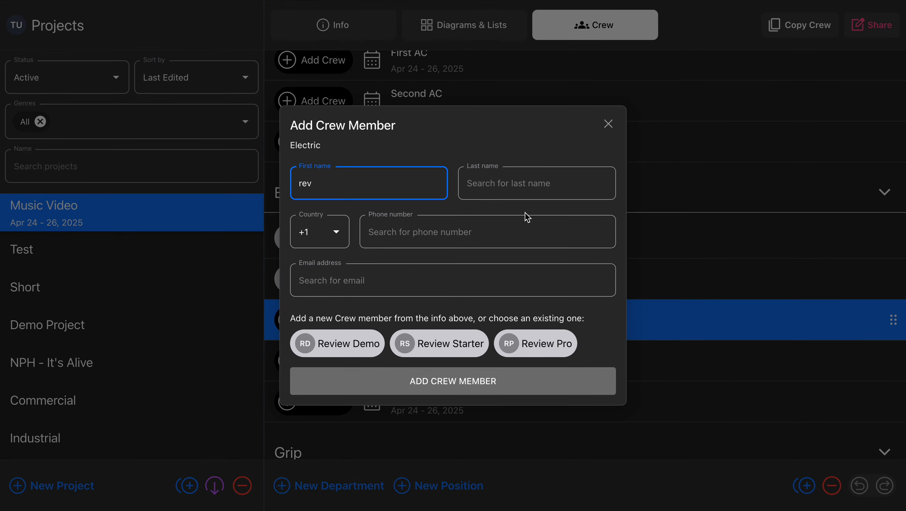
{"action": "left_click", "coordinate": [363, 347]}
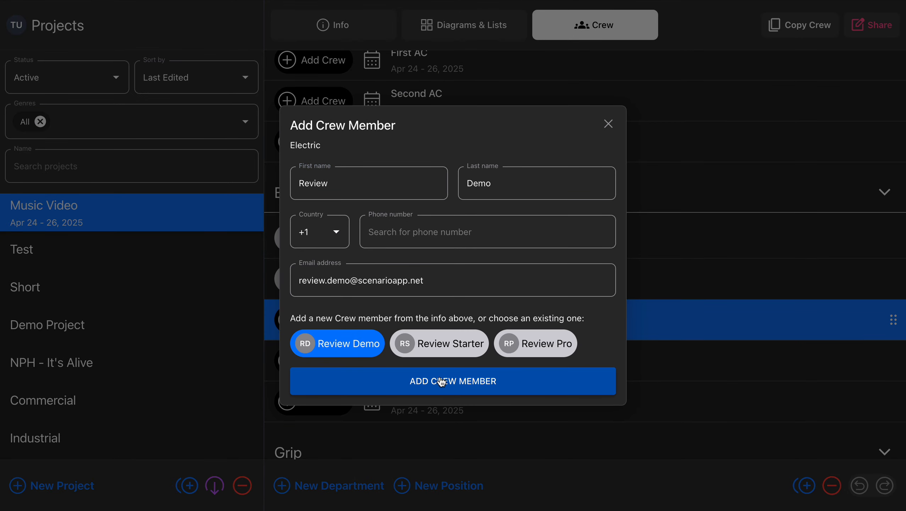
{"action": "left_click", "coordinate": [441, 380]}
- Switch to the Review Demo account and open its shared-project notification
{"action": "key", "text": "ctrl+Right"}
{"action": "key", "text": "ctrl+Right"}
{"action": "key", "text": "ctrl+Right"}
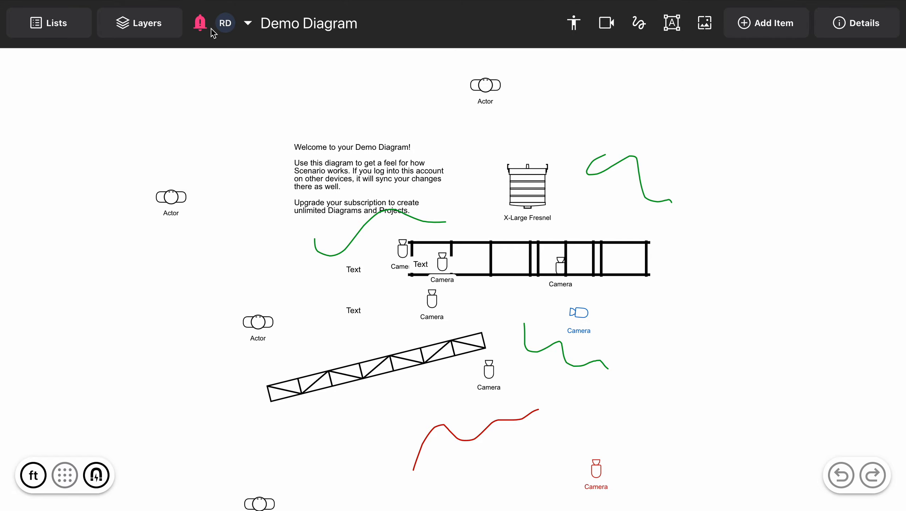
{"action": "left_click", "coordinate": [200, 23]}
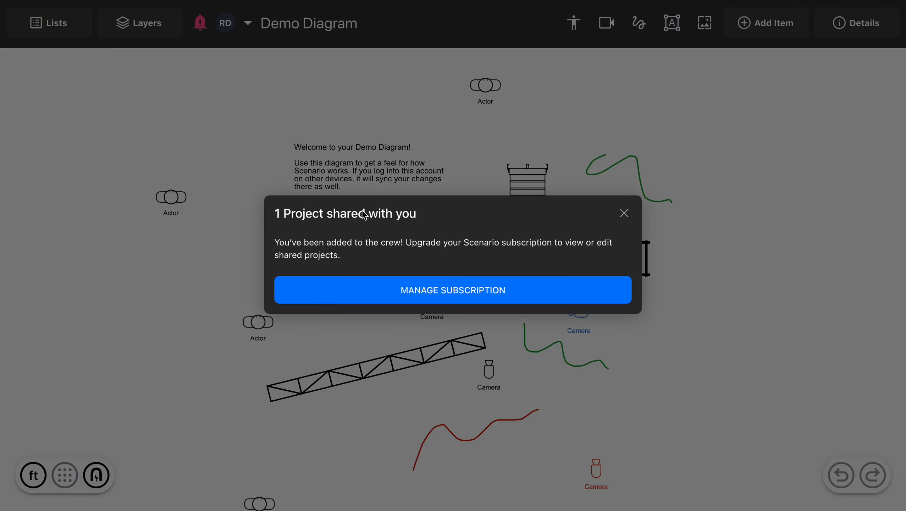
{"action": "left_click", "coordinate": [624, 215]}
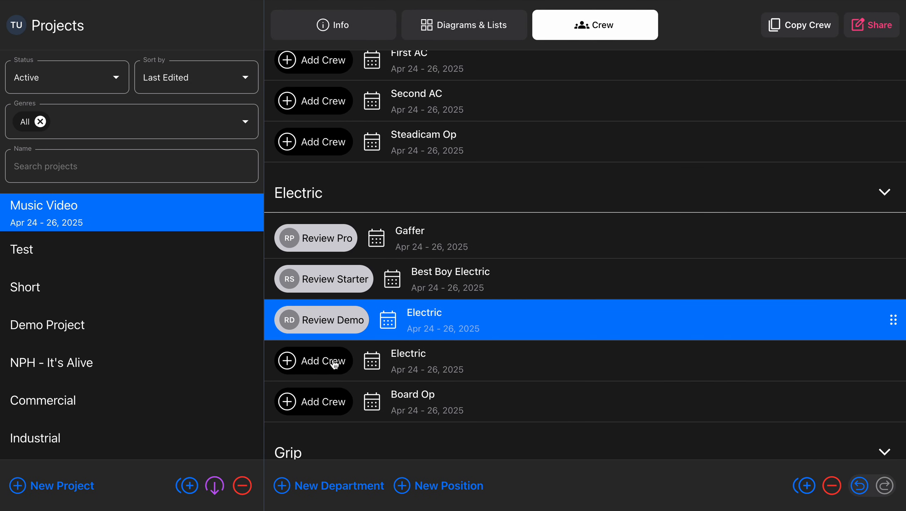
- Back in the owner's Music Video crew, assign Test Email to the next open Electric position
{"action": "left_click", "coordinate": [121, 246]}
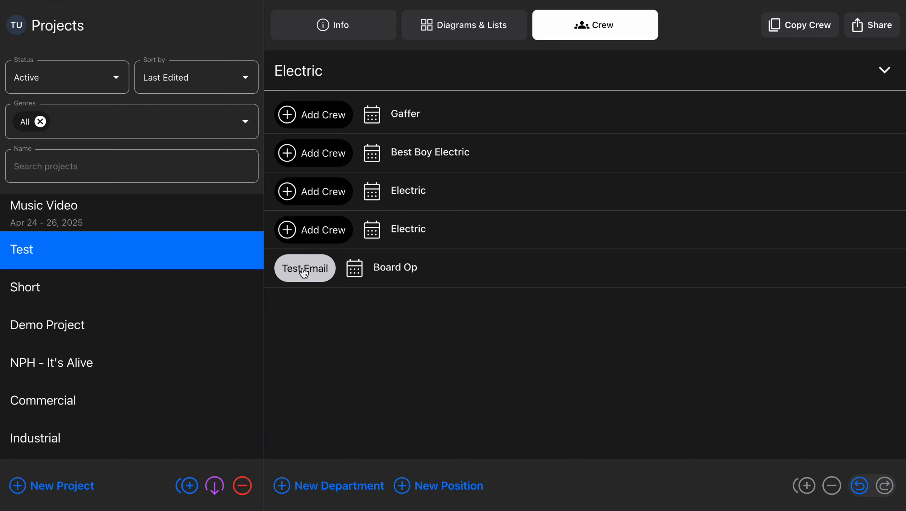
{"action": "left_click", "coordinate": [153, 220]}
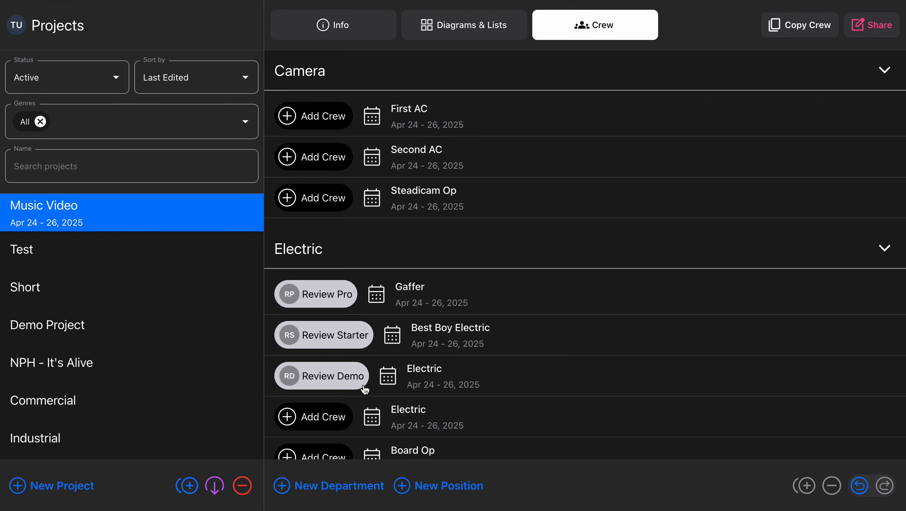
{"action": "left_click", "coordinate": [336, 417]}
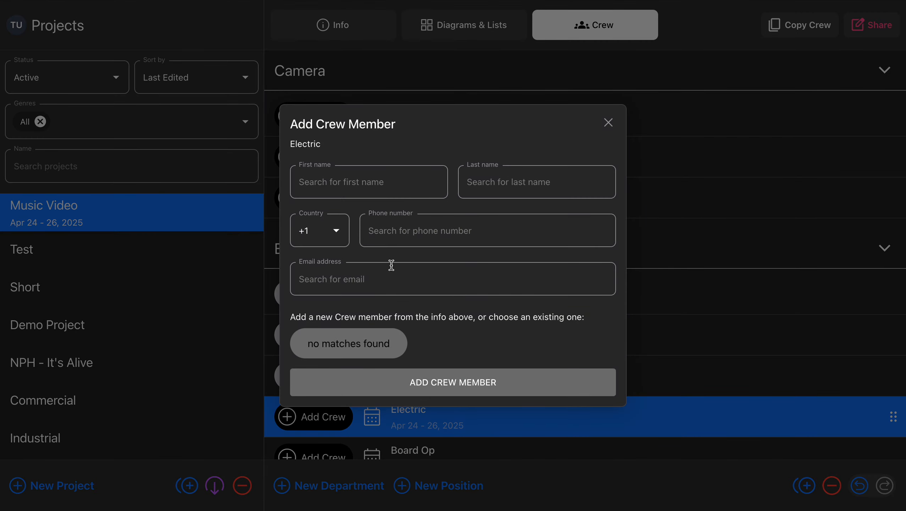
{"action": "left_click", "coordinate": [384, 182]}
{"action": "type", "text": "test"}
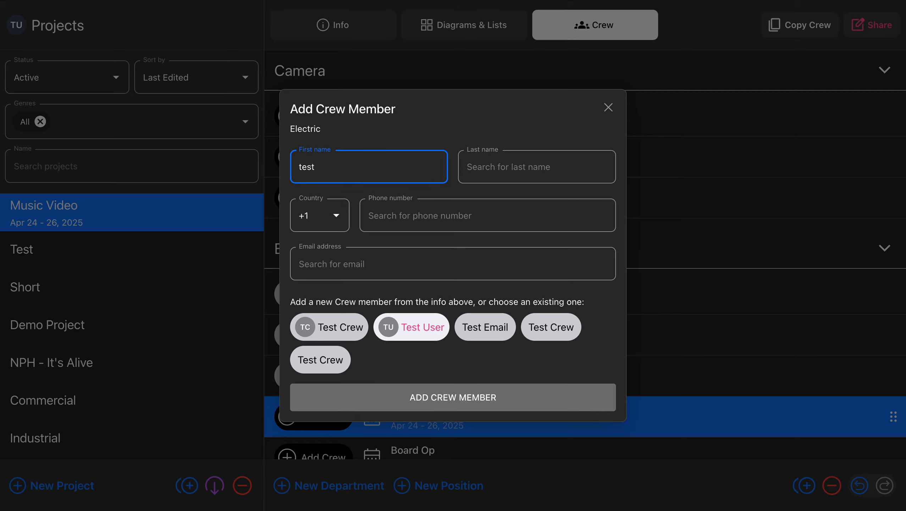
{"action": "left_click", "coordinate": [479, 335]}
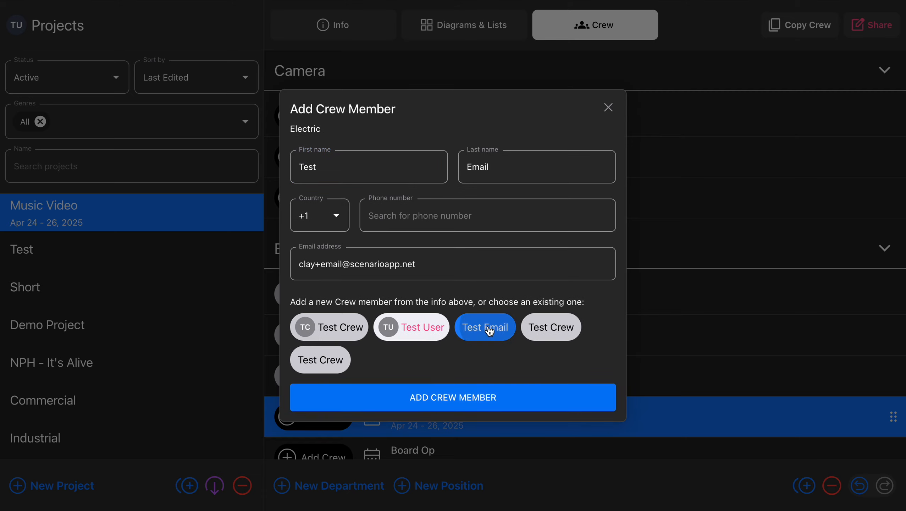
{"action": "left_click", "coordinate": [483, 398]}
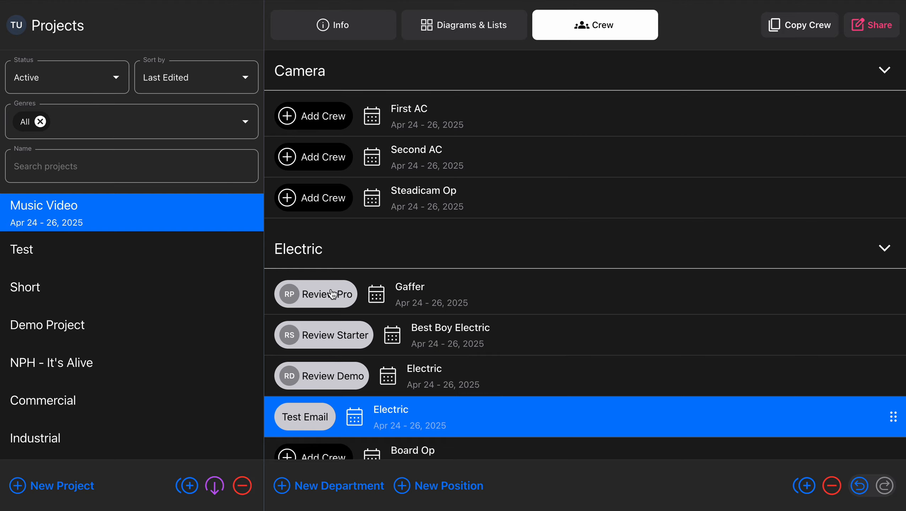
- Review the project sharing setting and set the Gaffer Review Pro's individual shared permission to View Only
{"action": "left_click", "coordinate": [872, 25]}
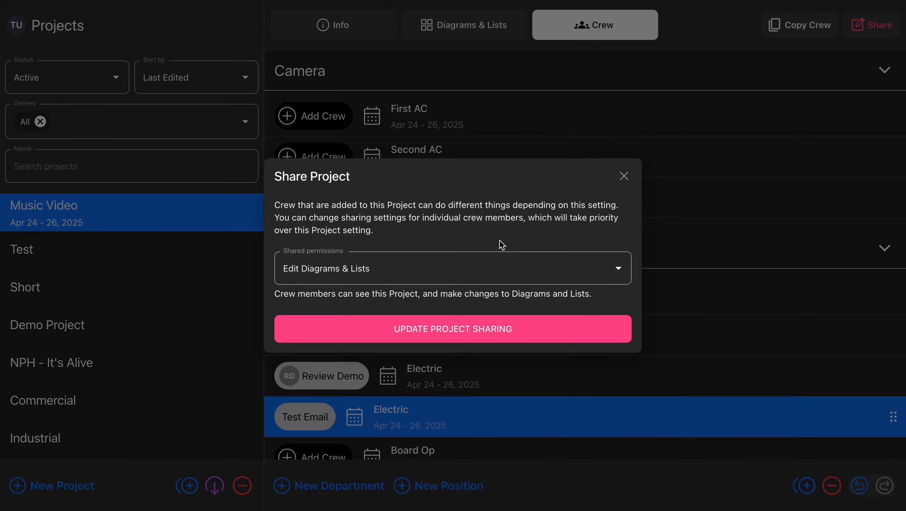
{"action": "left_click", "coordinate": [623, 177]}
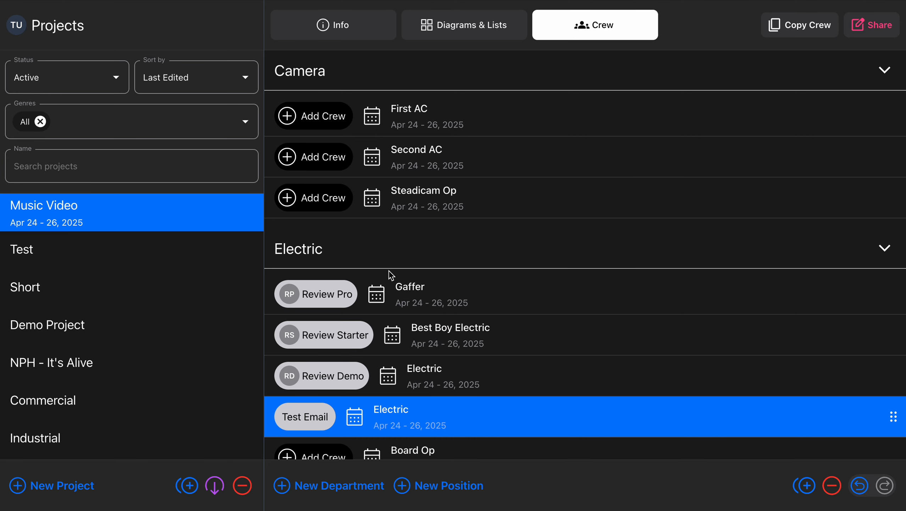
{"action": "left_click", "coordinate": [326, 294]}
{"action": "left_click", "coordinate": [400, 308]}
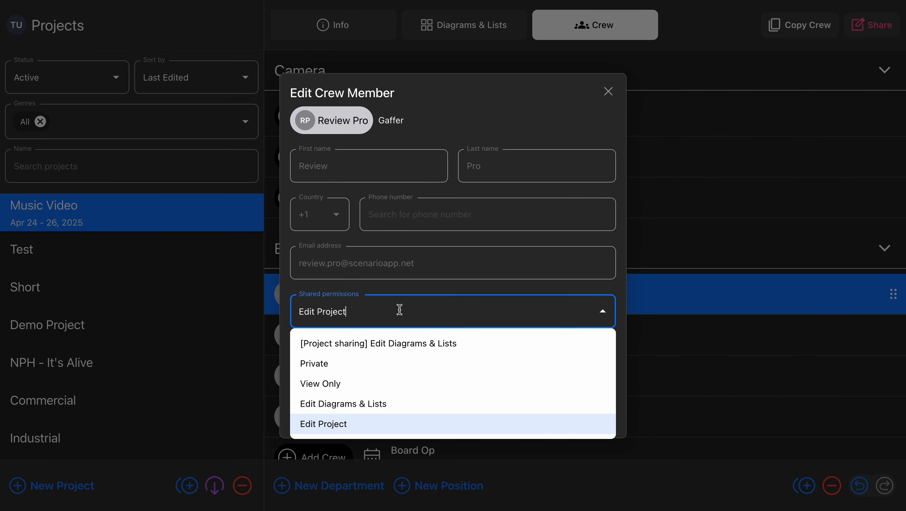
{"action": "left_click", "coordinate": [393, 383]}
{"action": "left_click", "coordinate": [448, 374]}
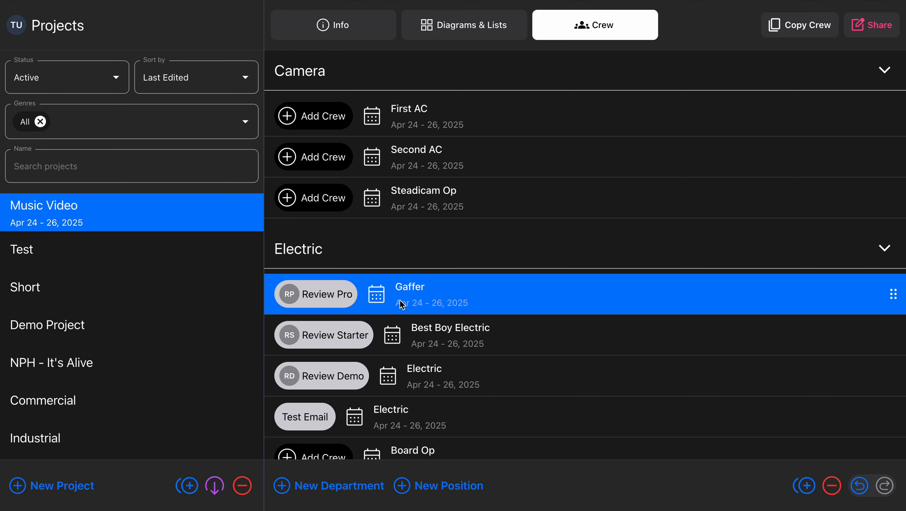
{"action": "left_click", "coordinate": [871, 28]}
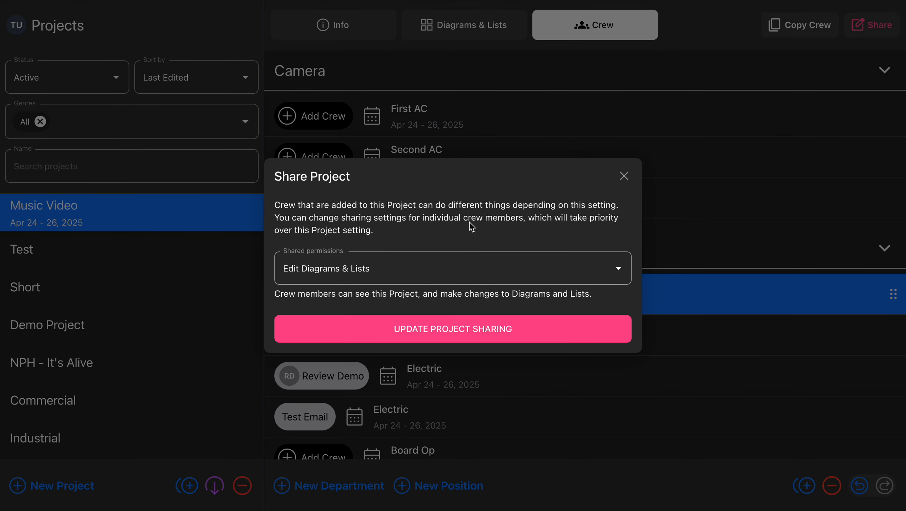
{"action": "left_click", "coordinate": [624, 176]}
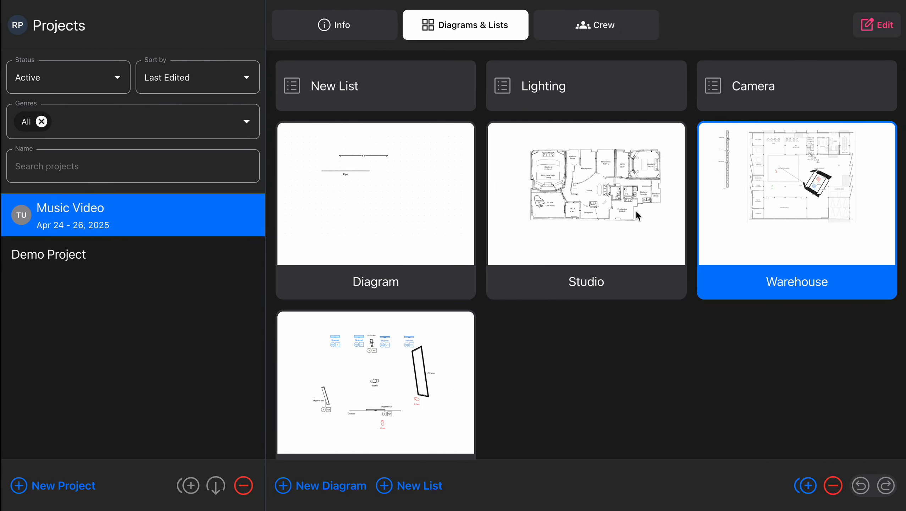
- In the Review Pro account, check the account details and the Music Video project's shared permissions
{"action": "left_click", "coordinate": [20, 26]}
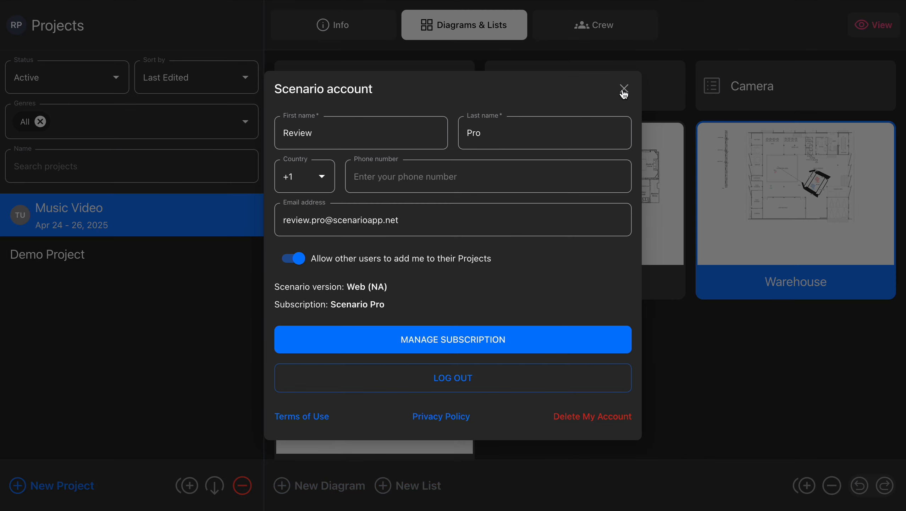
{"action": "left_click", "coordinate": [624, 89]}
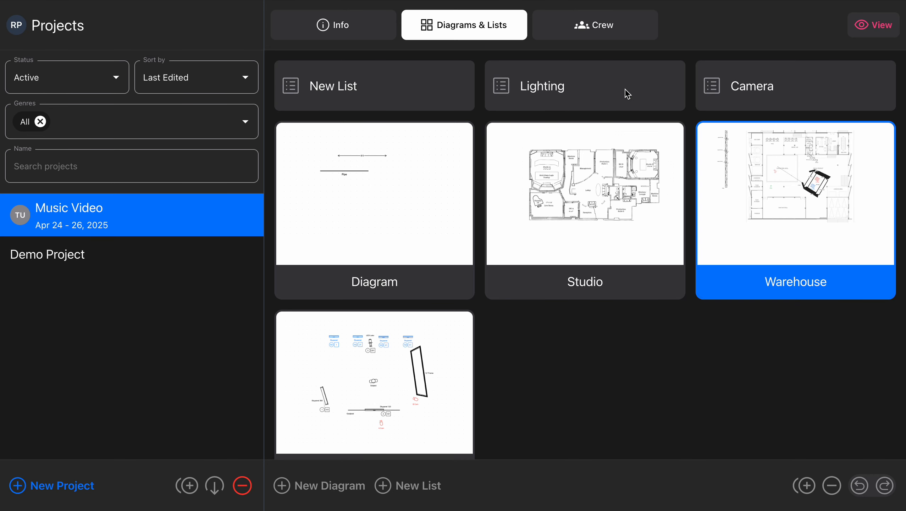
{"action": "left_click", "coordinate": [873, 29]}
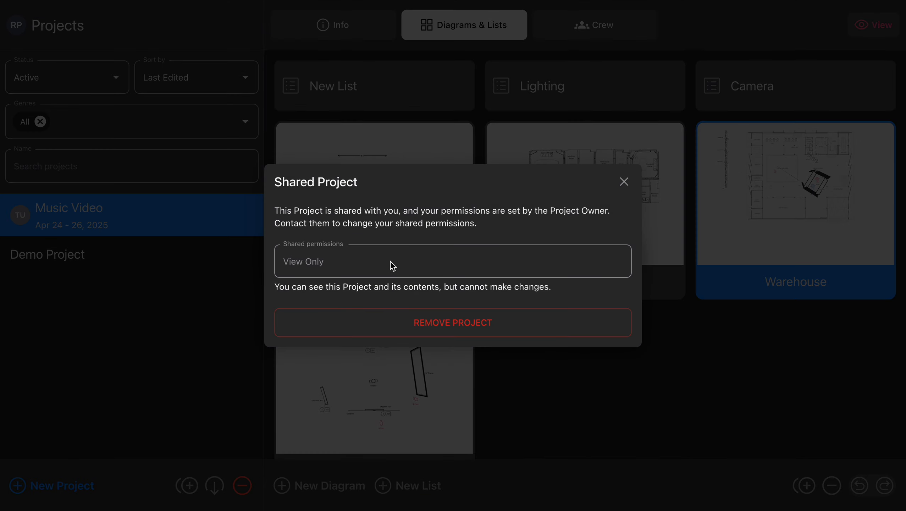
{"action": "left_click", "coordinate": [624, 181]}
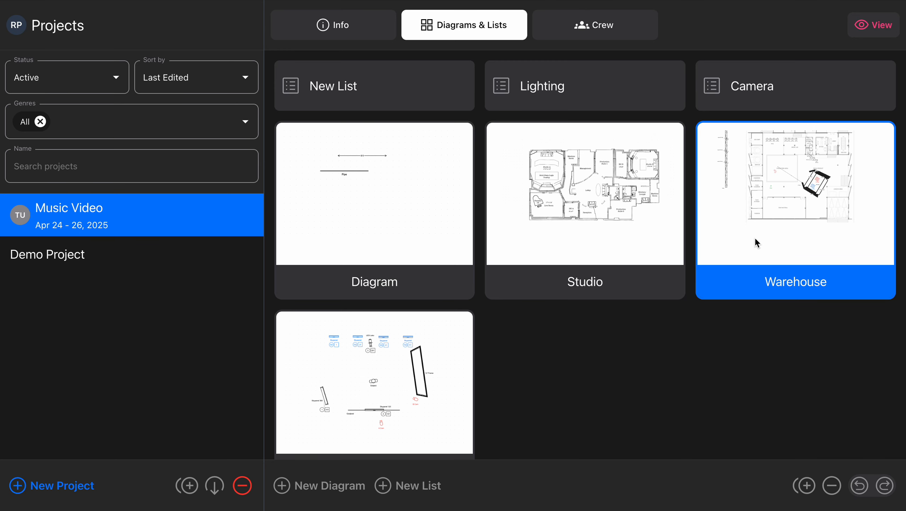
- Open the Warehouse diagram from the Review Pro account and look over the layout in view-only mode
{"action": "left_click", "coordinate": [754, 240]}
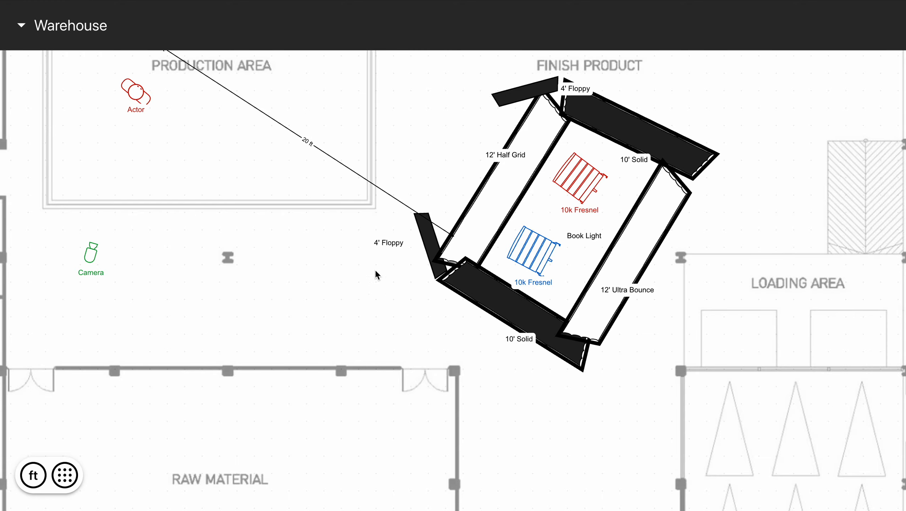
{"action": "scroll", "coordinate": [436, 208], "scroll_direction": "down", "scroll_amount": 5}
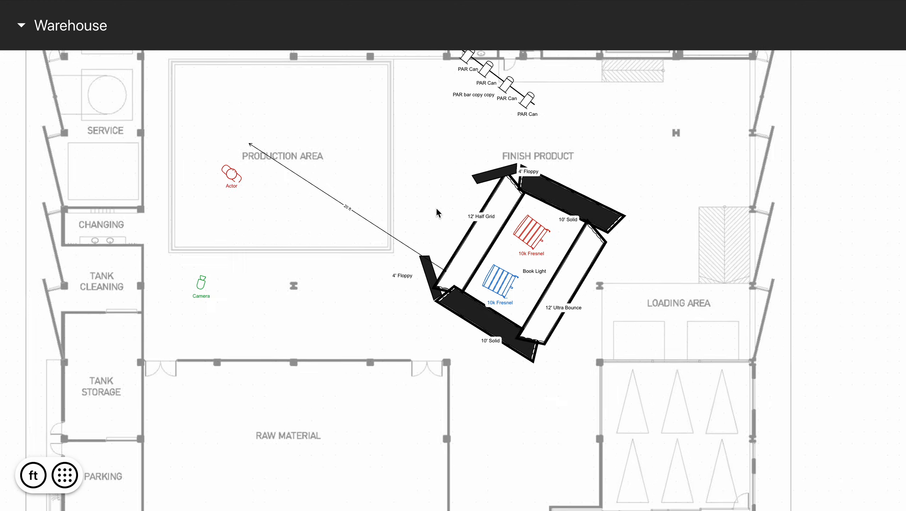
{"action": "scroll", "coordinate": [436, 212], "scroll_direction": "left", "scroll_amount": 4}
{"action": "scroll", "coordinate": [436, 212], "scroll_direction": "up", "scroll_amount": 2}
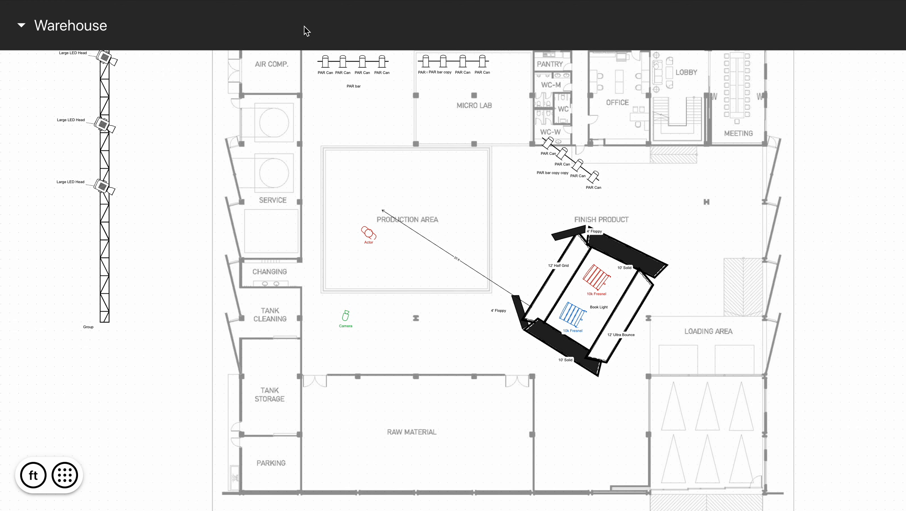